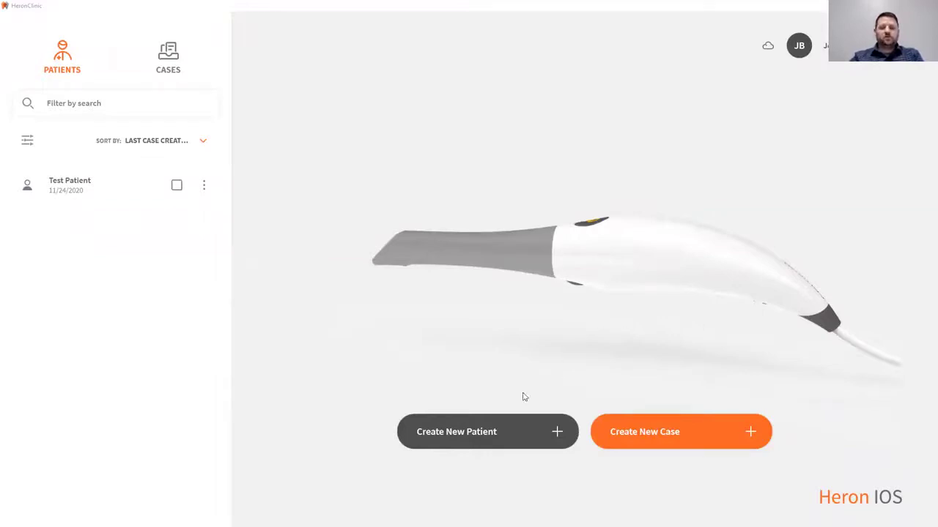
Step: Enter the demo patient's first and last name, correct the typos, and create the record
click(464, 431)
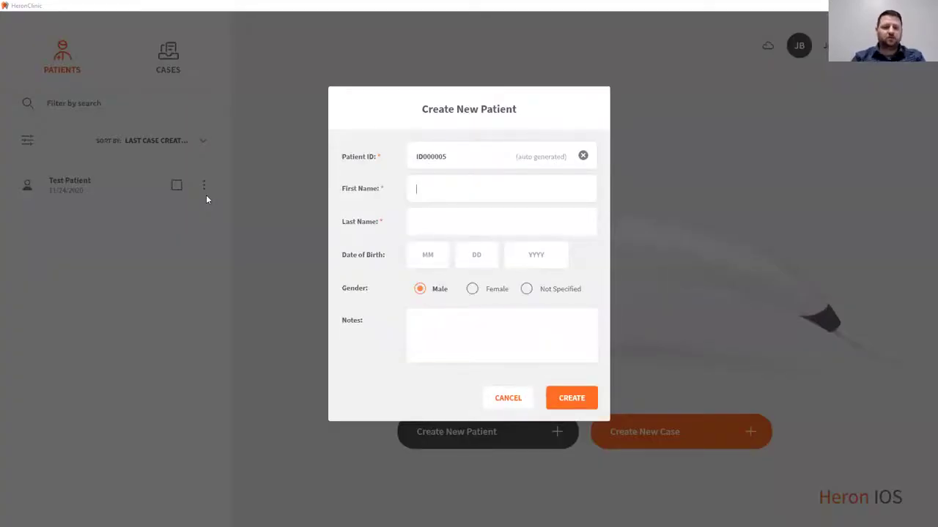
text(hERPM)
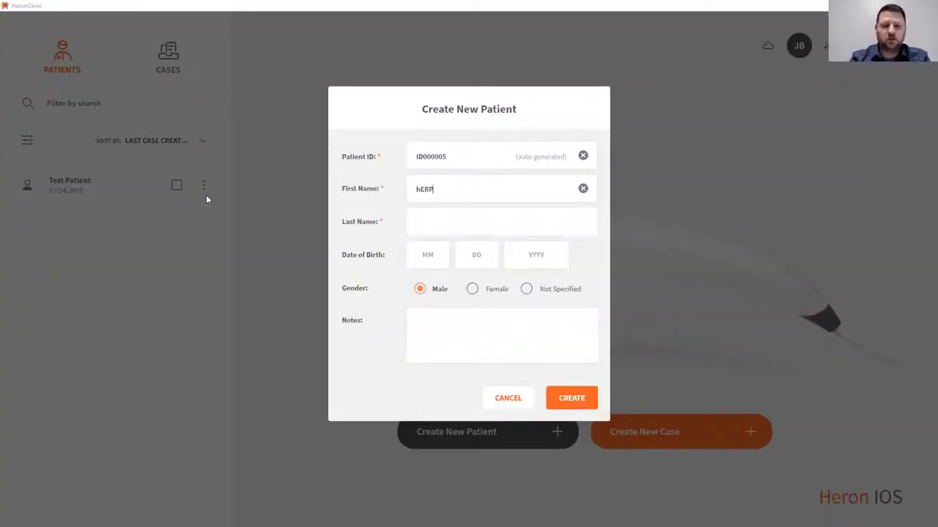
key(BackSpace)
key(BackSpace)
key(BackSpace)
key(BackSpace)
key(BackSpace)
text(He)
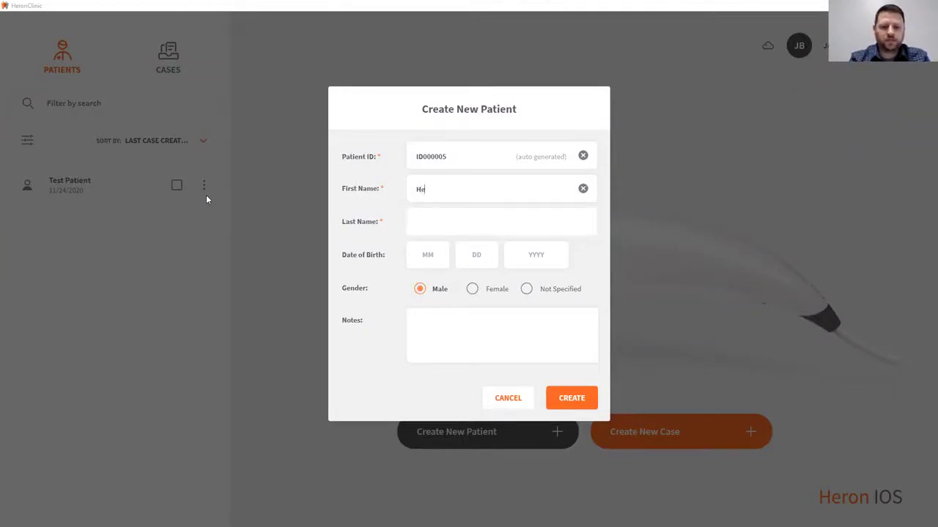
text(ronIo)
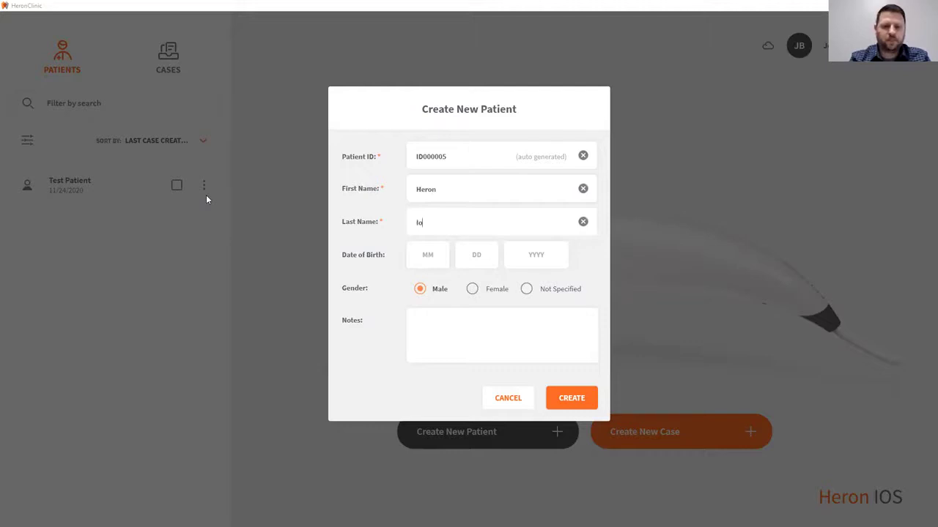
key(BackSpace)
text(OS)
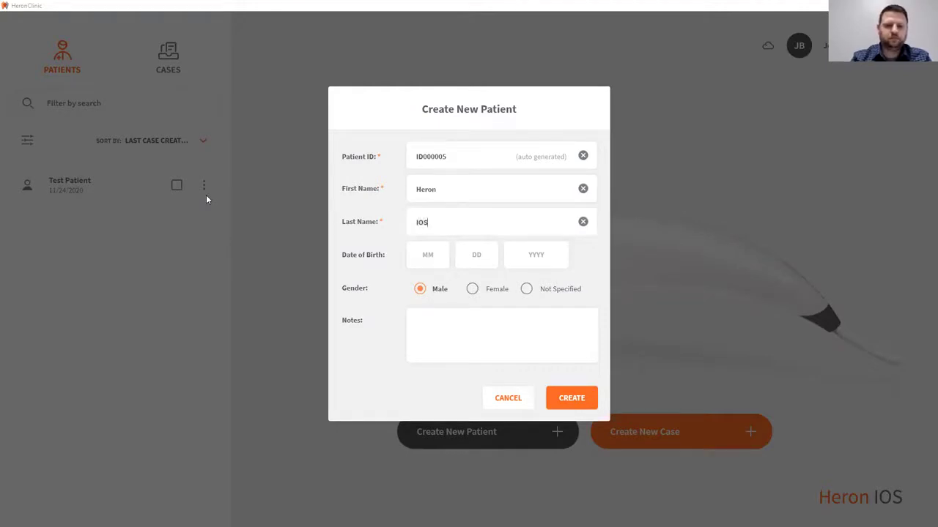
click(571, 398)
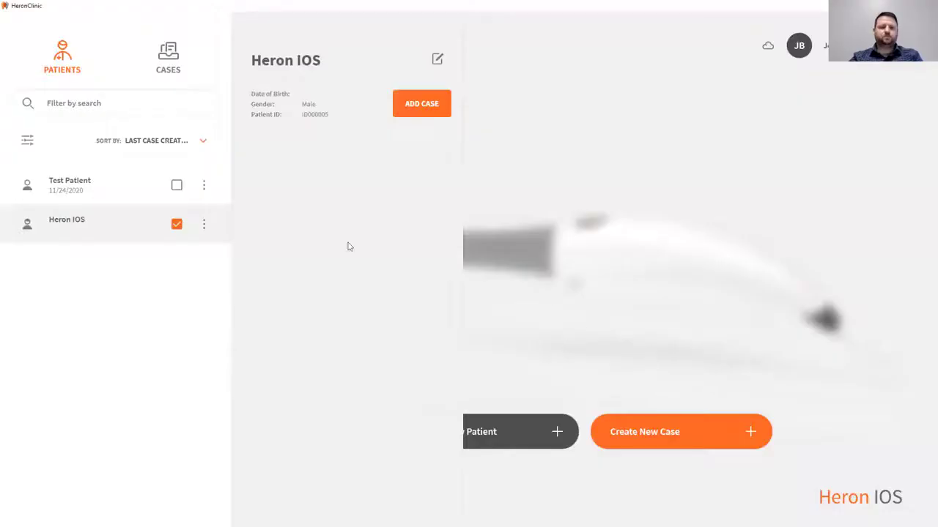
Step: Start a new case and mark upper tooth 3 as an anatomy crown
click(412, 107)
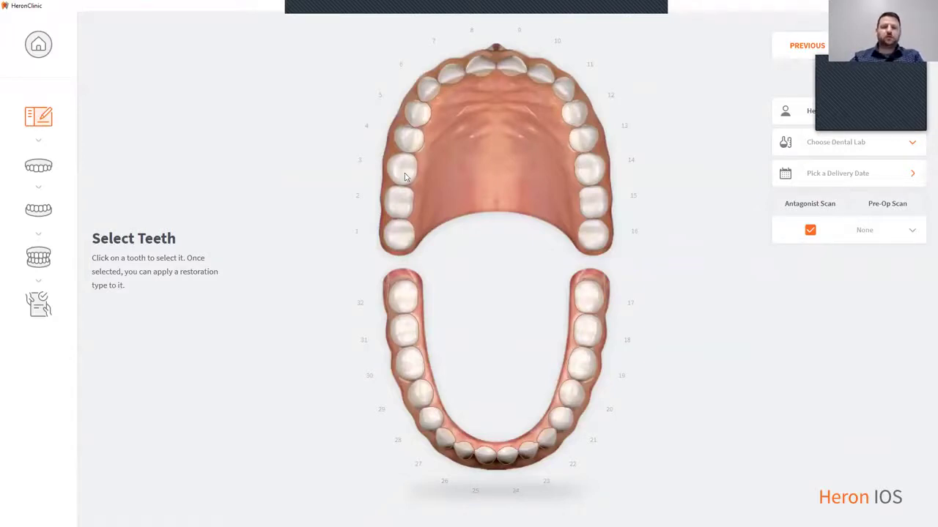
click(405, 175)
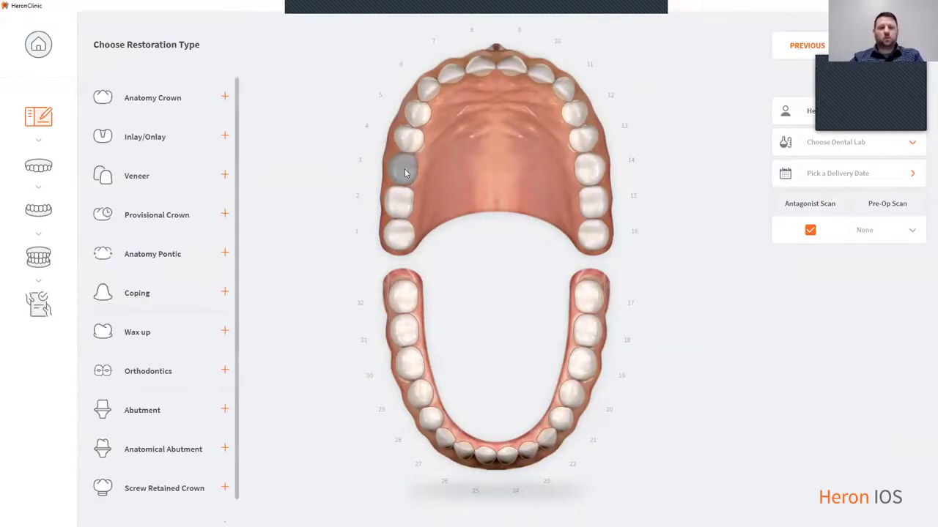
click(127, 100)
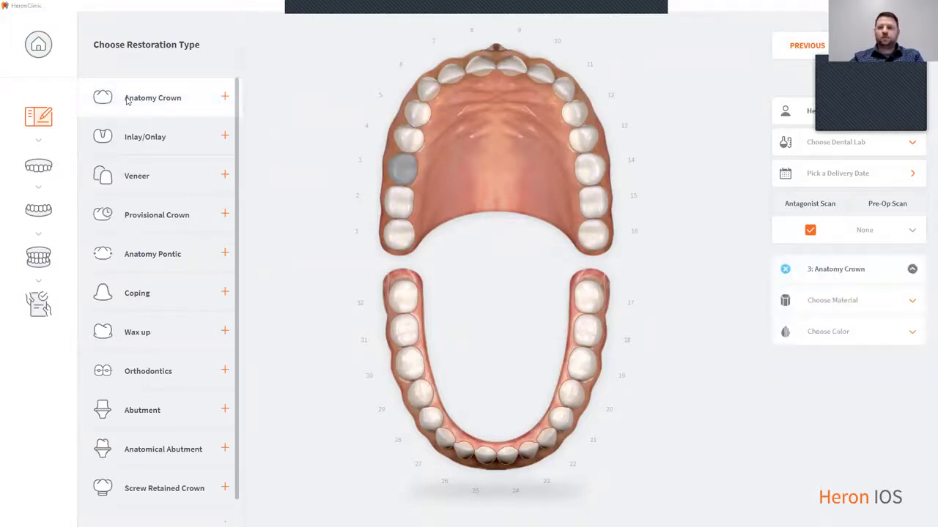
Step: Assign 3Disc Lab, delivery date December 10, 2020, Zirconia material and shade A2
click(913, 144)
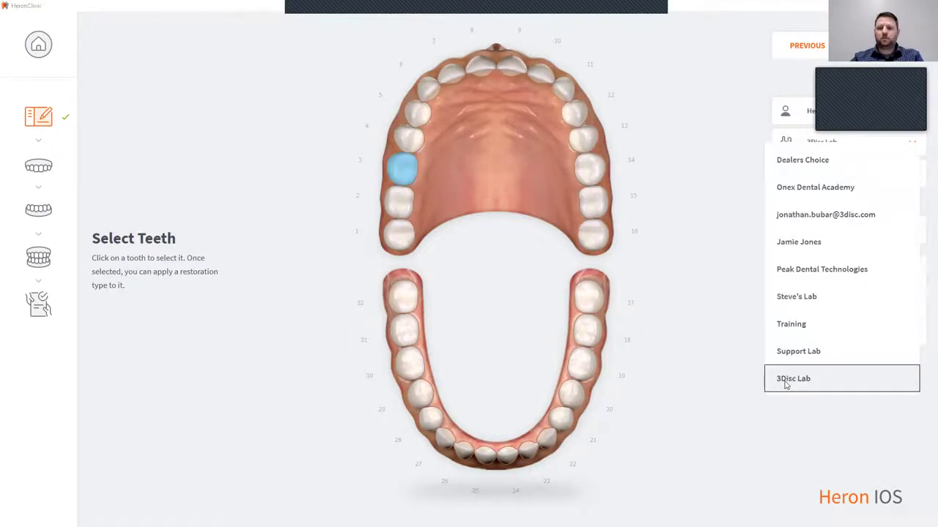
click(785, 381)
click(912, 174)
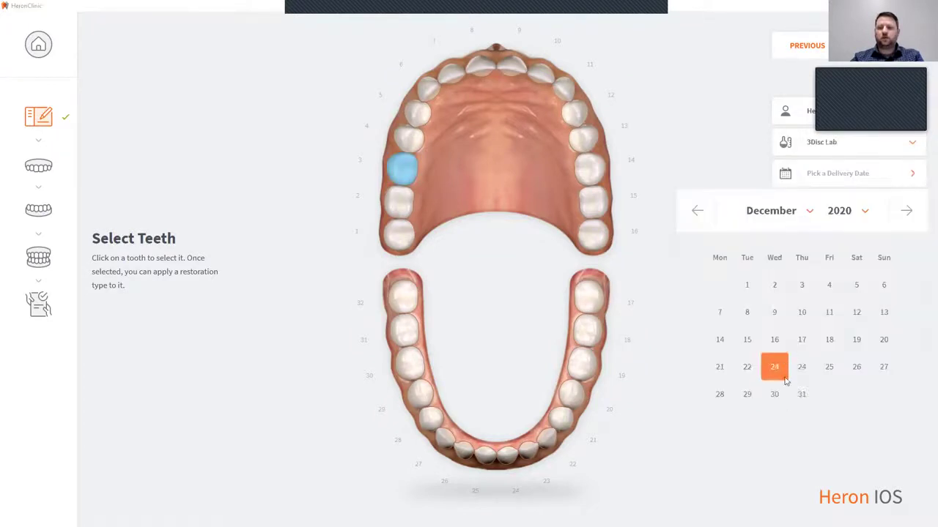
click(809, 322)
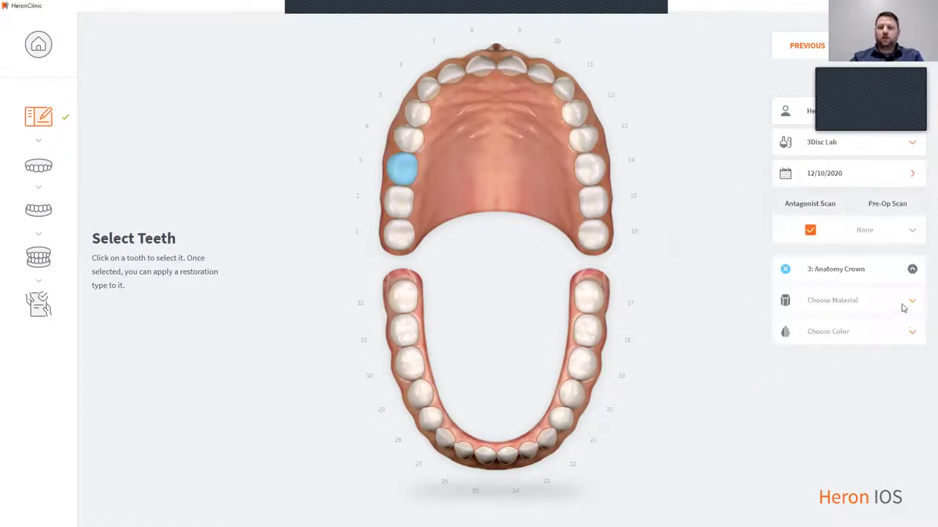
click(907, 302)
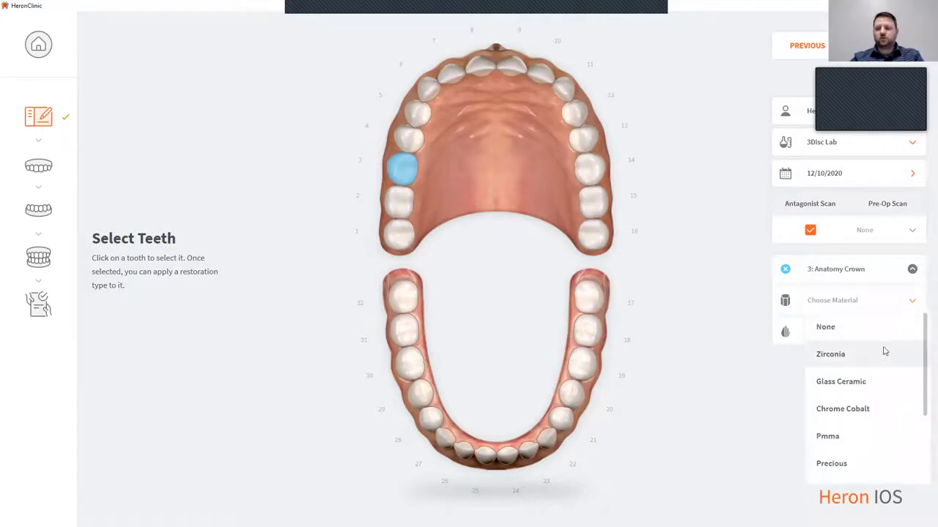
click(884, 352)
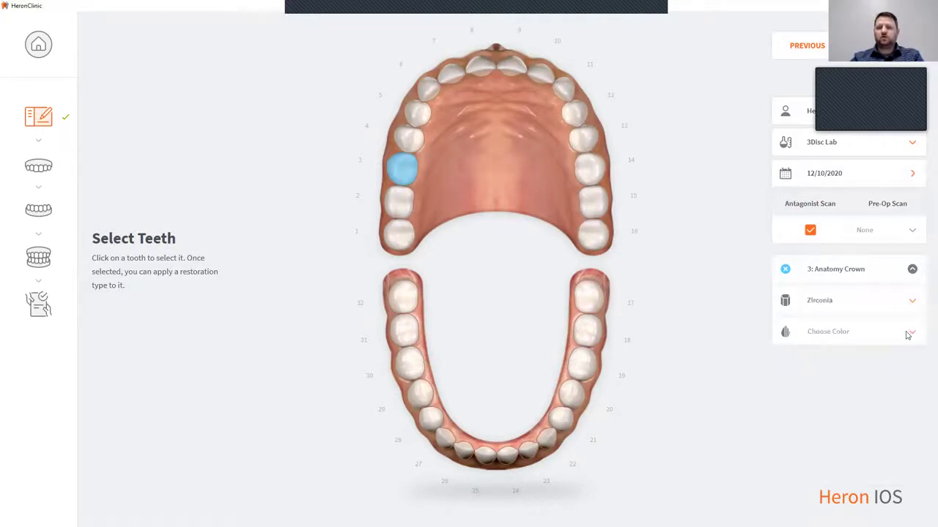
click(906, 333)
click(852, 417)
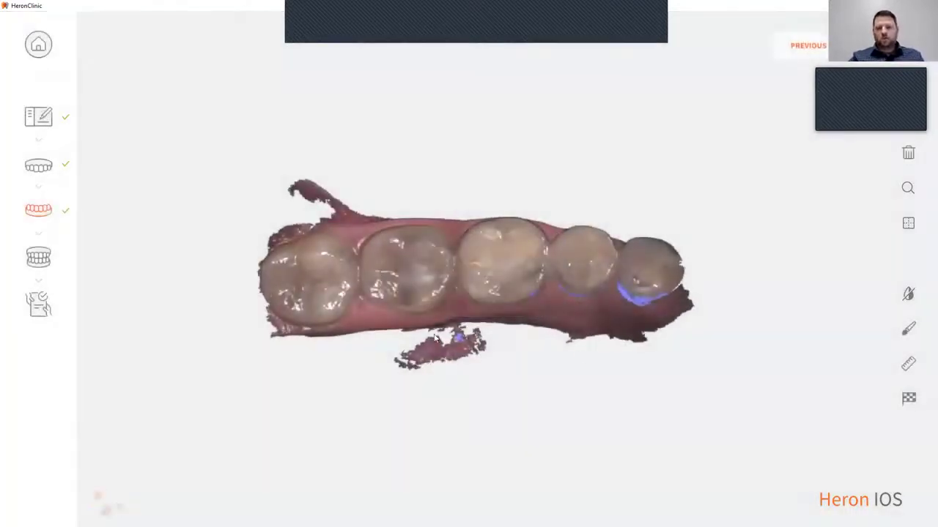
Step: Rotate the lower arch scan to a side view and tilt it toward the viewer
drag(436, 332, 446, 115)
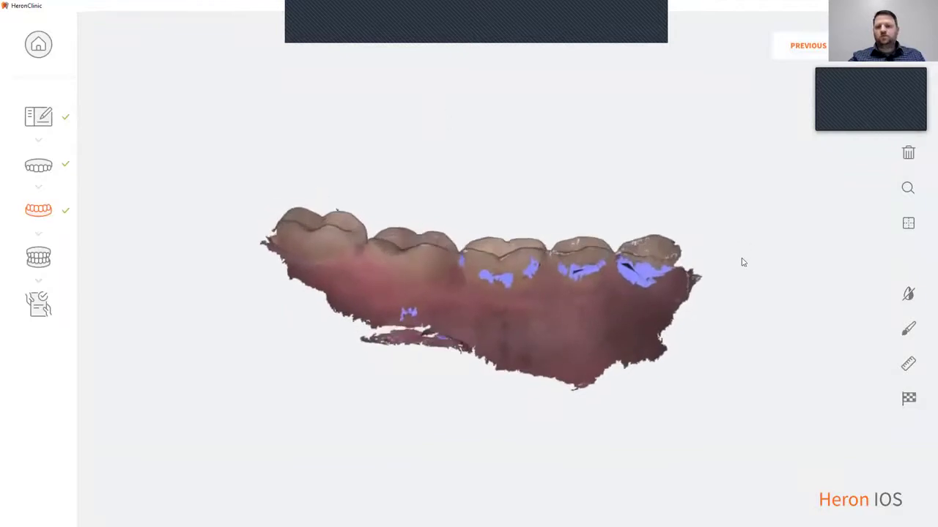
drag(470, 280, 466, 327)
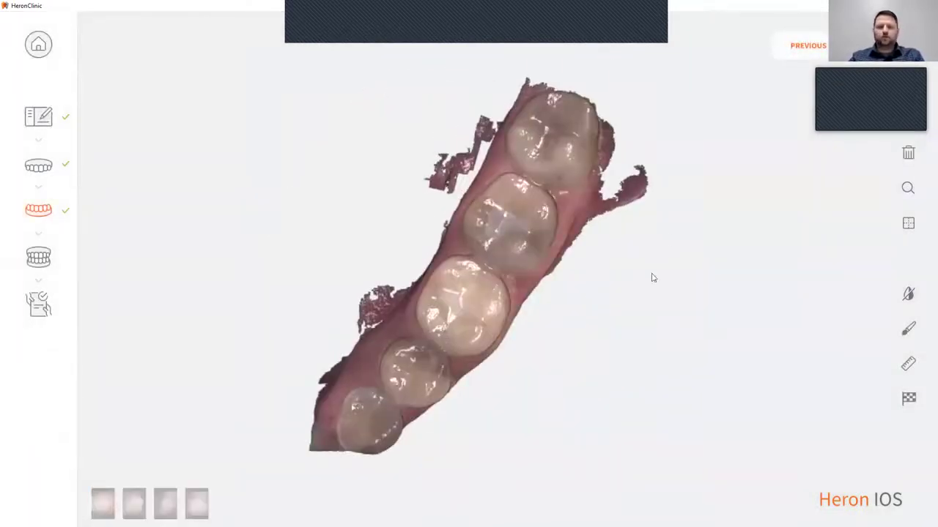
Step: Brush-select the loose fragment beside the lower arch teeth, delete it, and check the result
drag(652, 278, 512, 162)
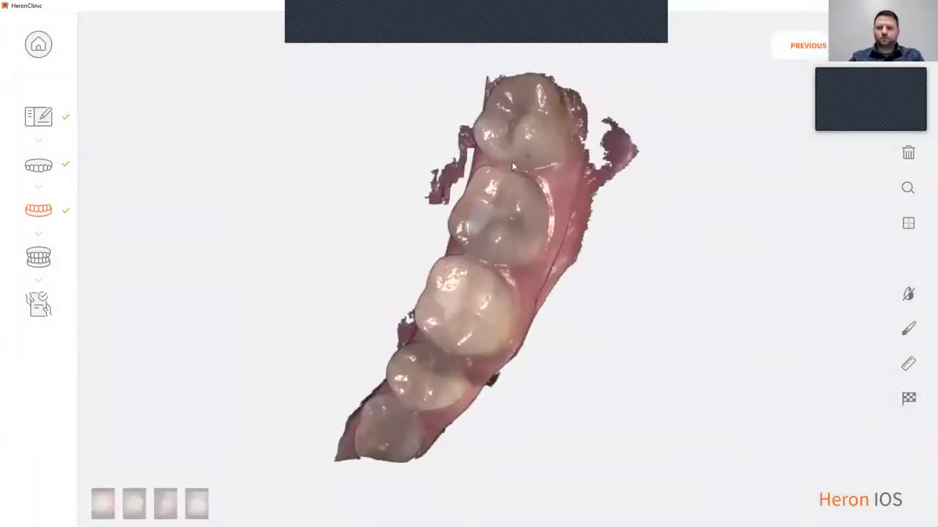
click(908, 331)
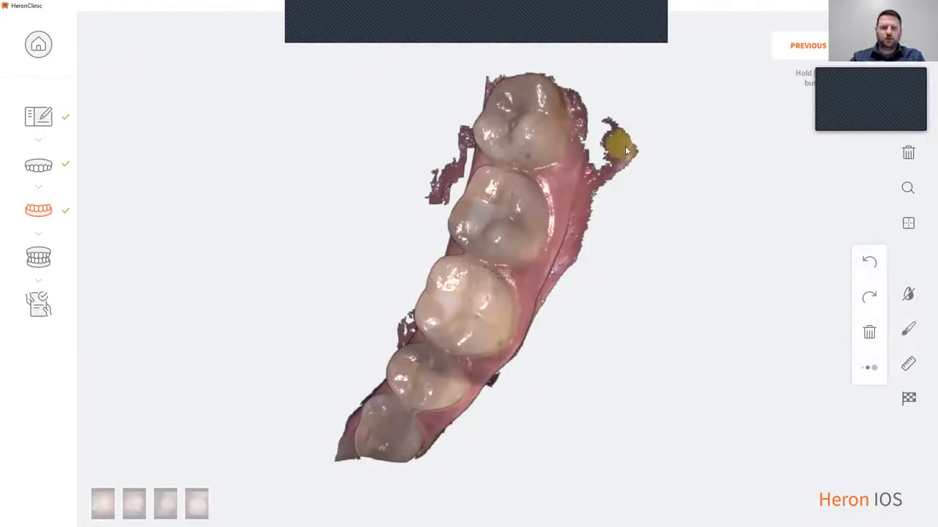
mouse_move(625, 146)
mouse_down()
mouse_move(587, 197)
mouse_move(594, 227)
mouse_move(585, 247)
mouse_move(603, 180)
mouse_move(629, 163)
mouse_move(630, 143)
mouse_up()
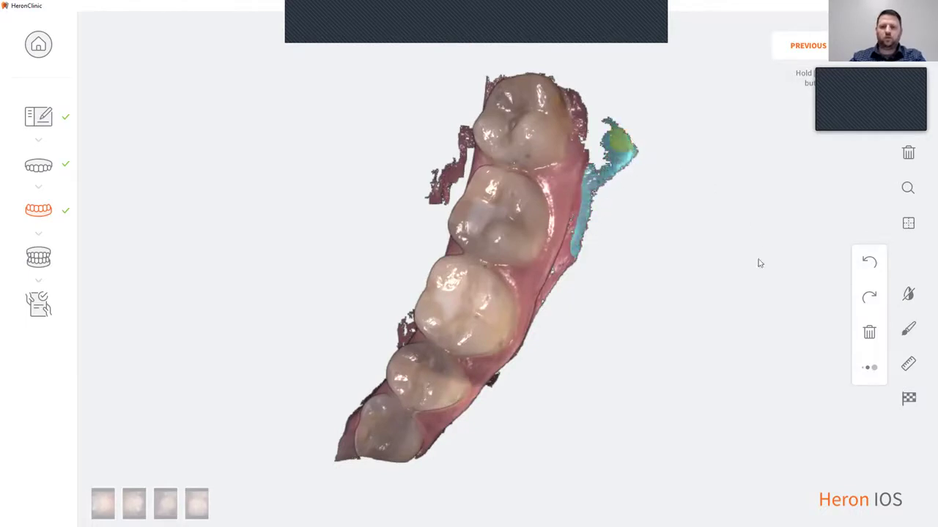
click(869, 332)
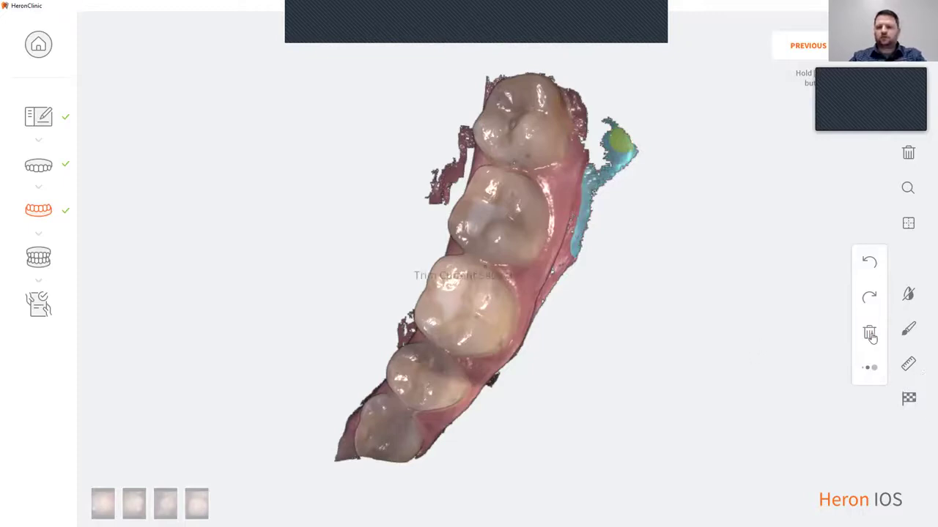
click(510, 323)
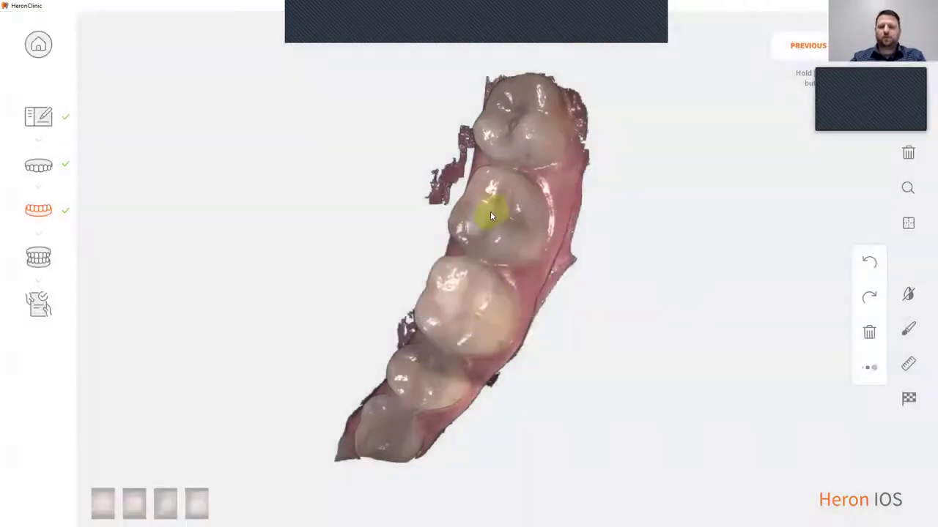
mouse_move(490, 211)
mouse_down()
mouse_move(624, 256)
mouse_move(578, 253)
mouse_up()
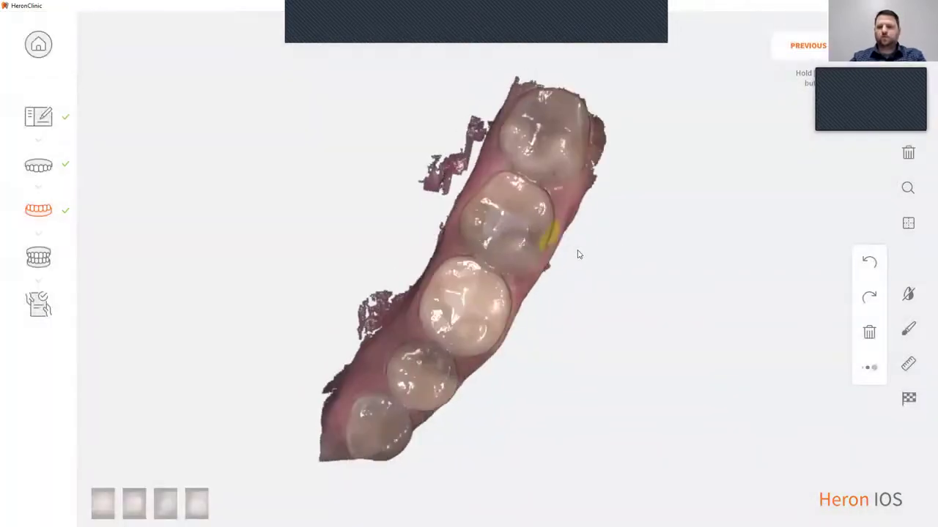
Step: Measure the 13.14 mm distance between two neighbouring molars, then turn the ruler off
click(908, 366)
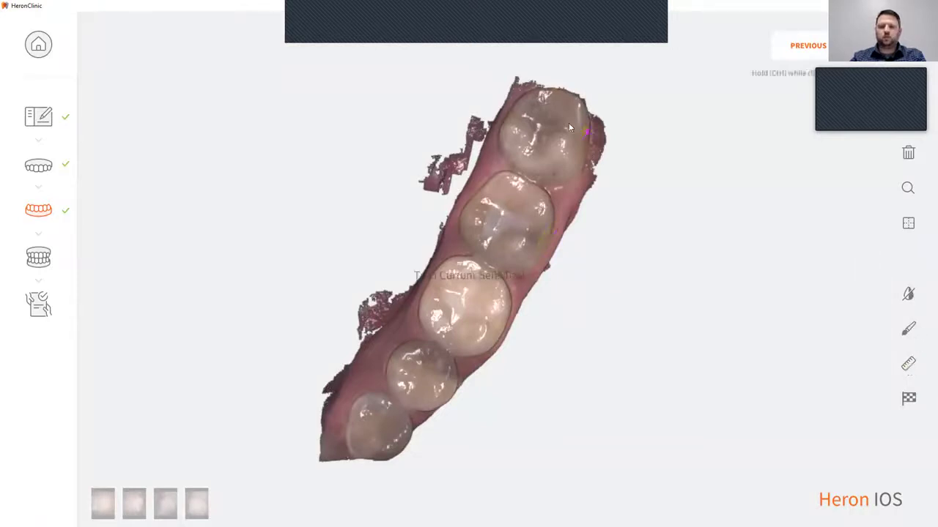
ctrl+click(530, 161)
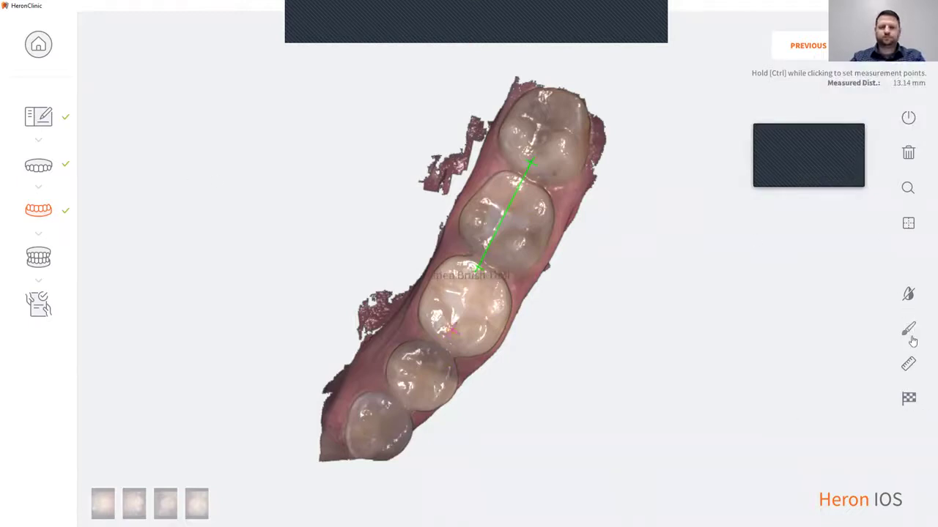
click(908, 366)
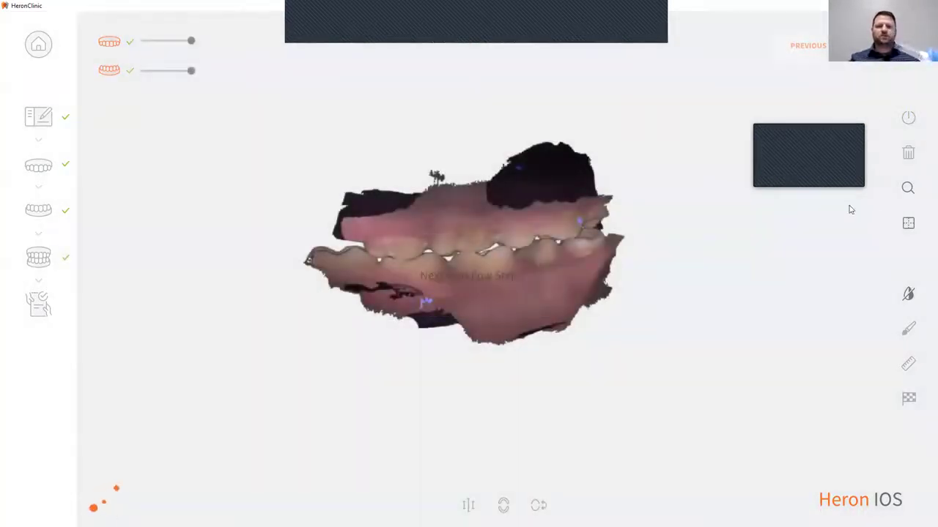
Step: Rotate the closed bite model to a front view showing more of its side
drag(347, 267, 447, 279)
drag(568, 193, 485, 210)
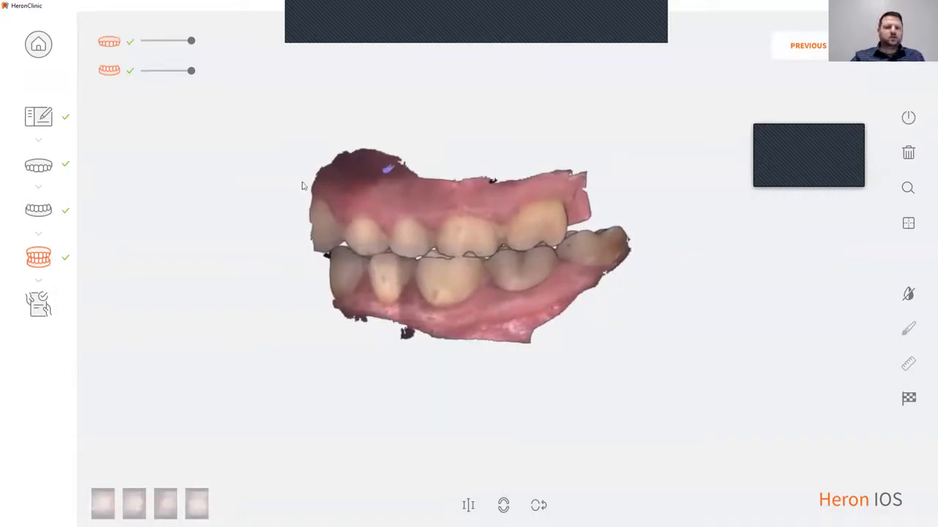
Step: Move to the Finalize step and process the scan data
click(40, 306)
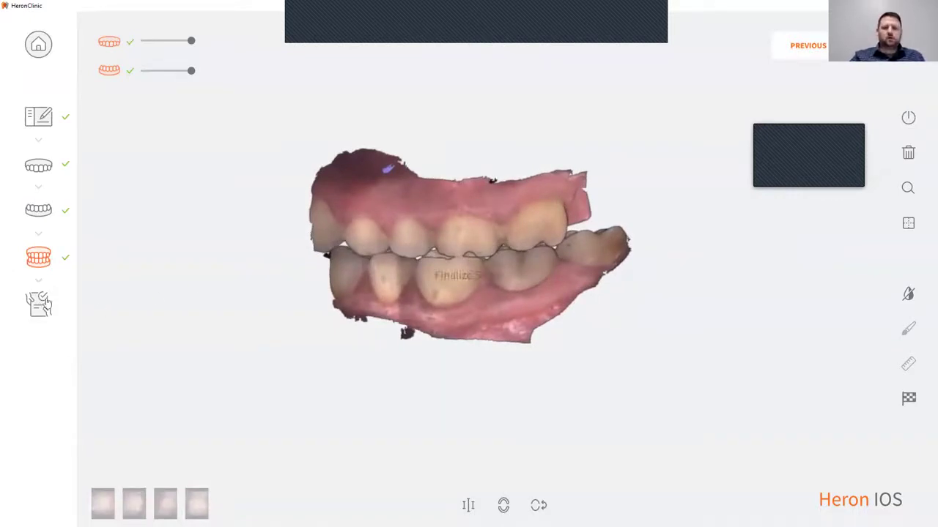
click(875, 45)
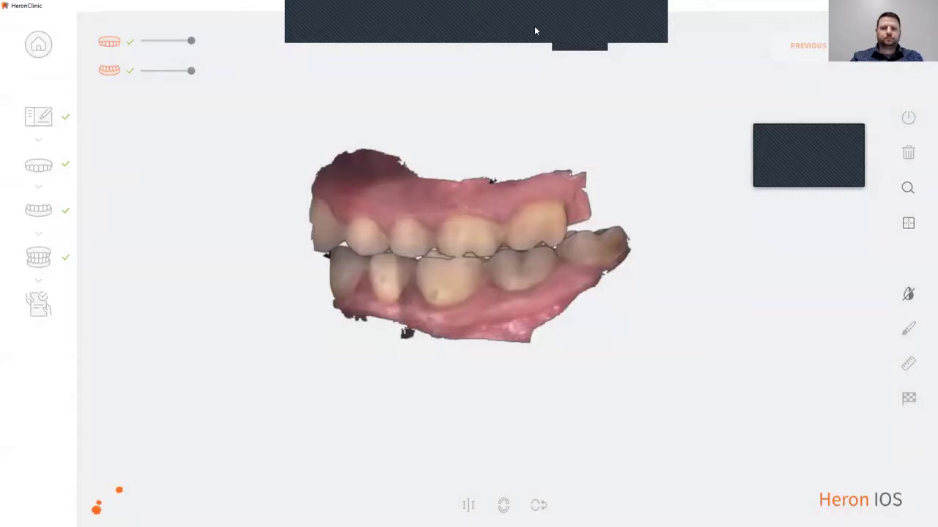
Step: Open the case summary and rotate the full 3D bite model, including in the enlarged view
click(534, 29)
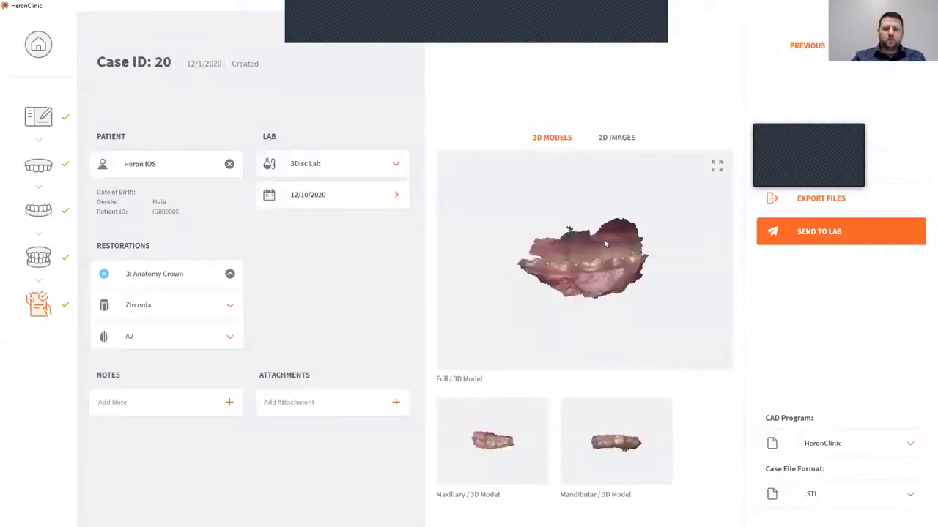
drag(718, 178, 695, 246)
click(717, 167)
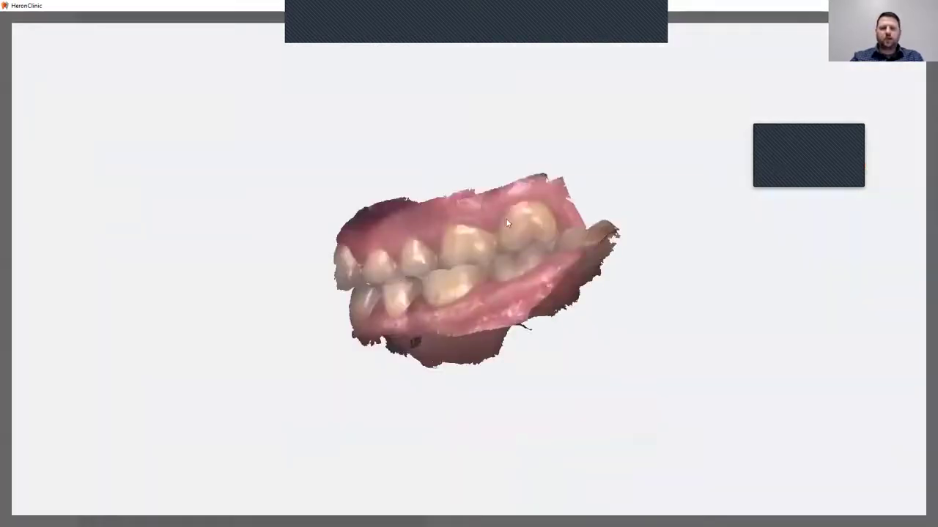
drag(506, 218, 770, 99)
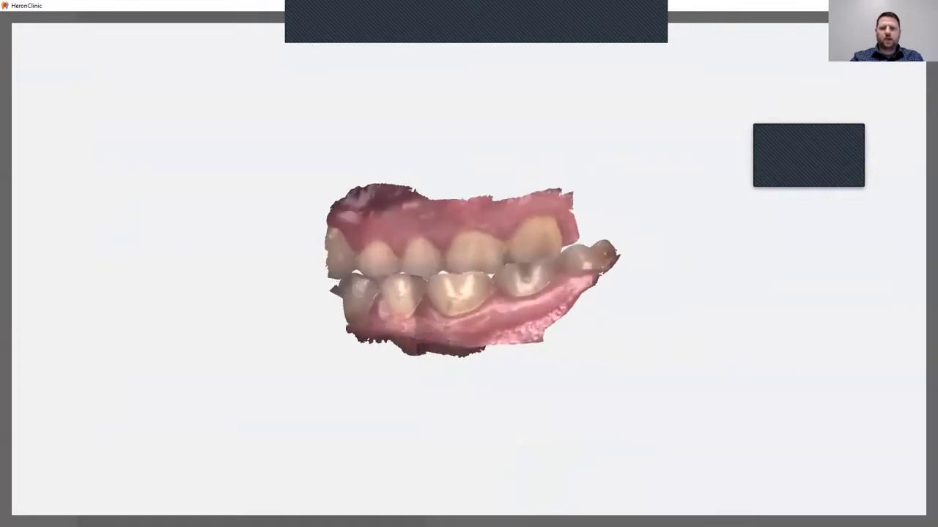
key(Escape)
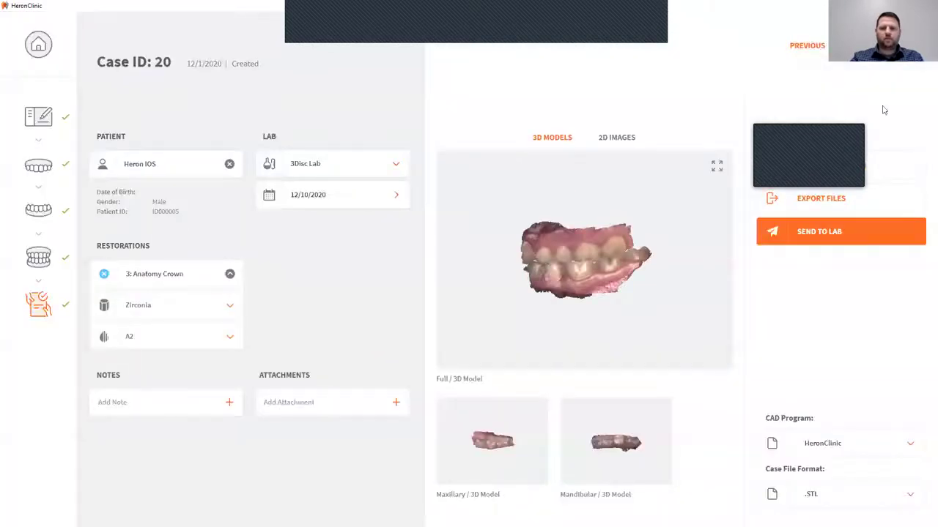
Step: Show the 2D intraoral photos, enlarge the third one, then return to the 3D models
click(625, 140)
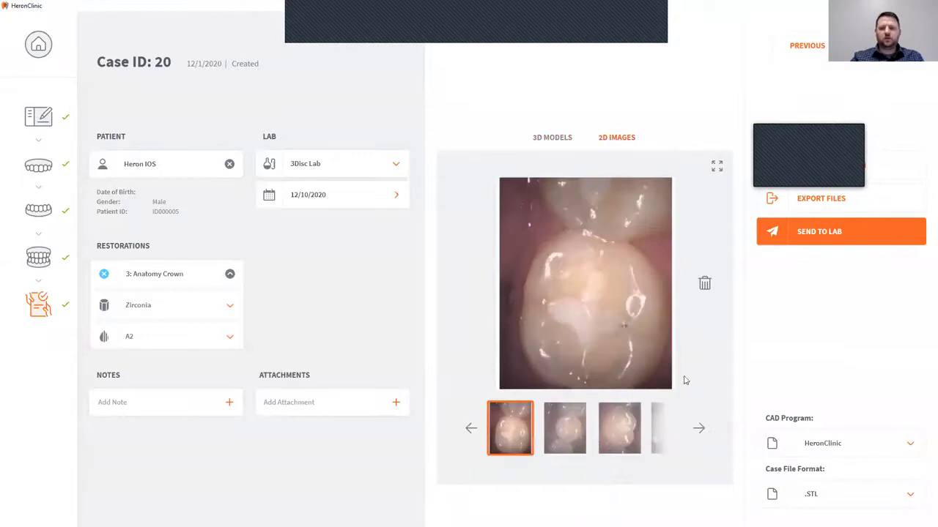
click(699, 429)
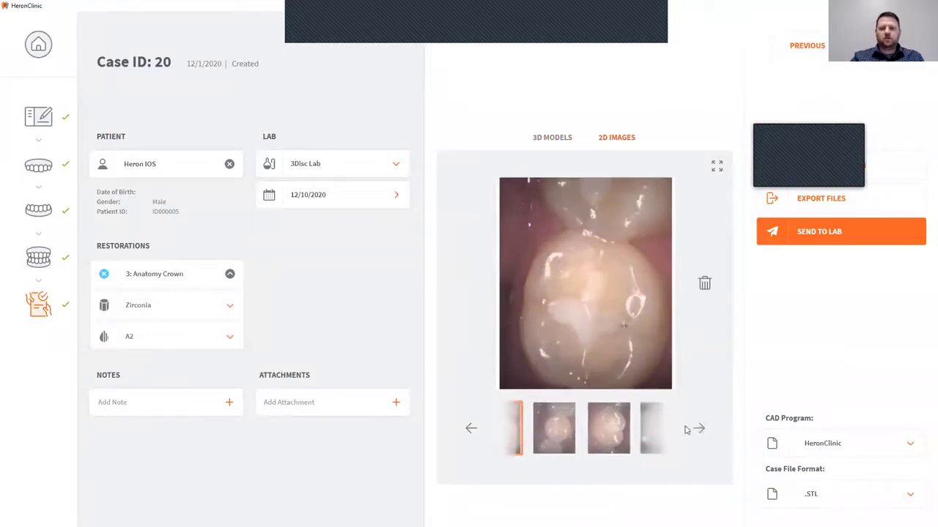
click(623, 424)
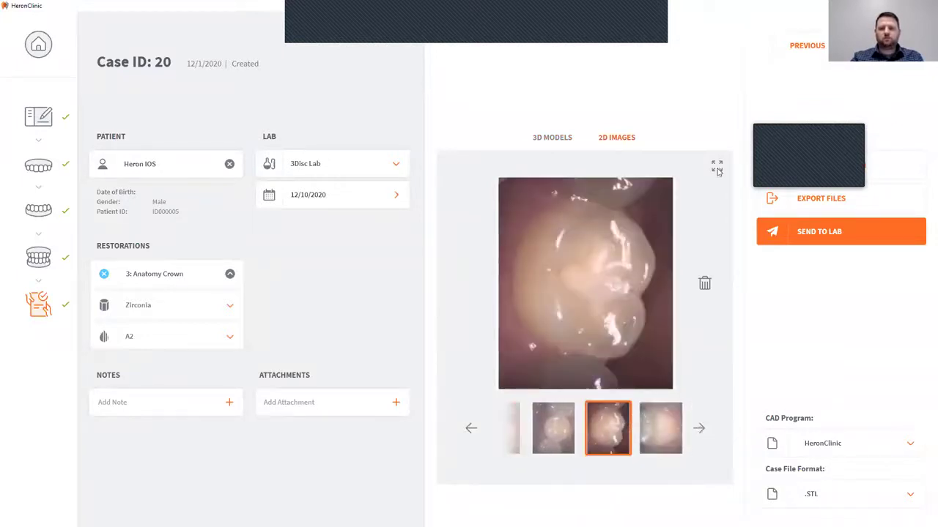
click(557, 137)
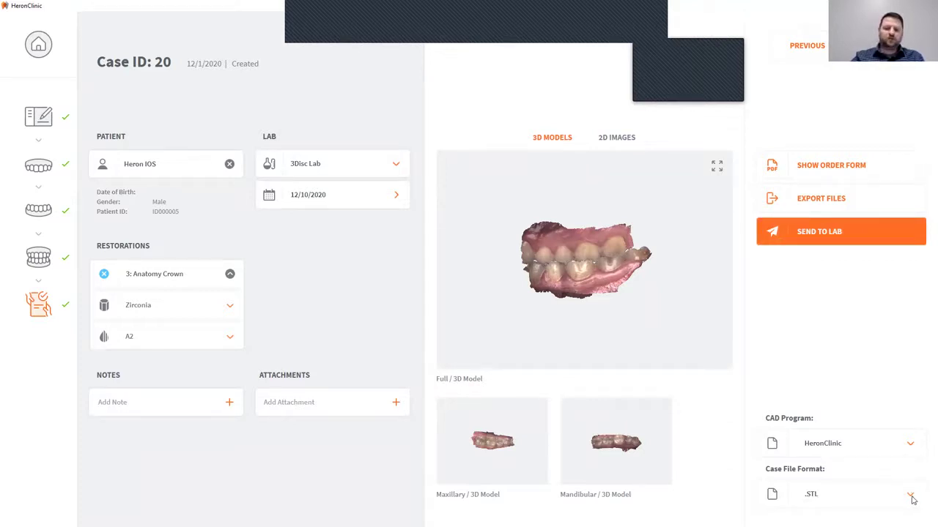
Step: Keep .STL selected as the case file format
click(911, 496)
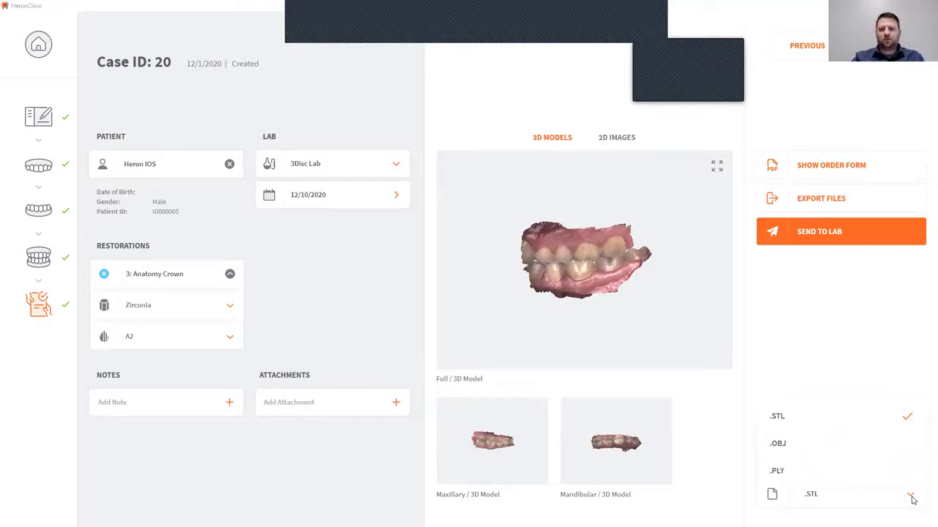
click(895, 351)
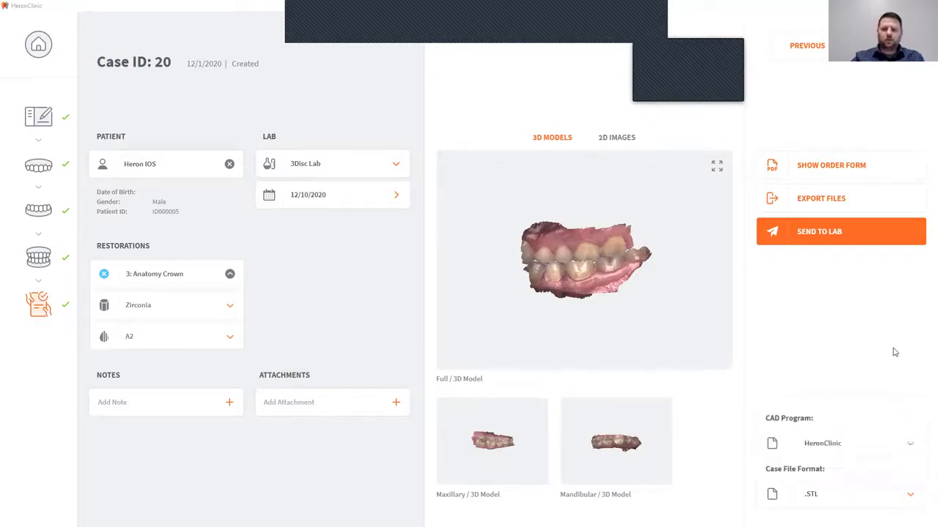
Step: Send Case ID 20 to 3Disc Lab and confirm so the upload begins
click(839, 235)
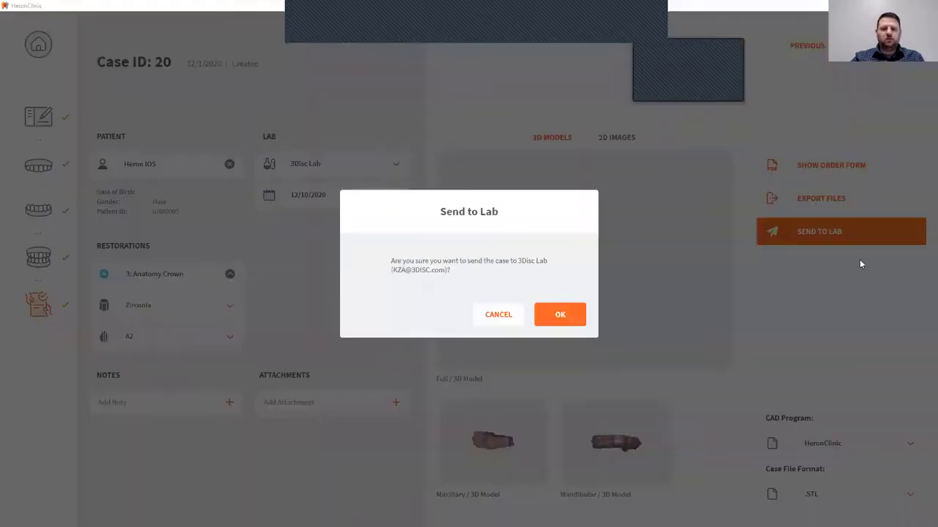
click(566, 314)
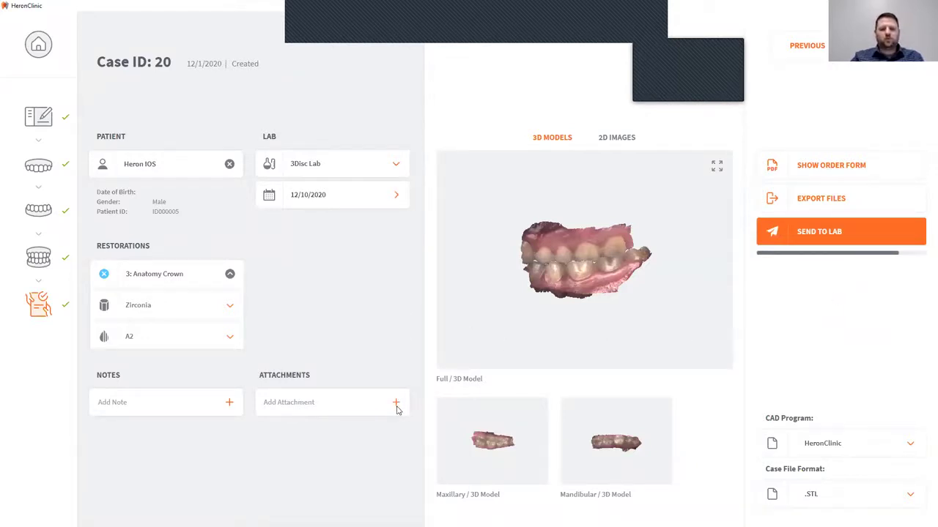
click(396, 405)
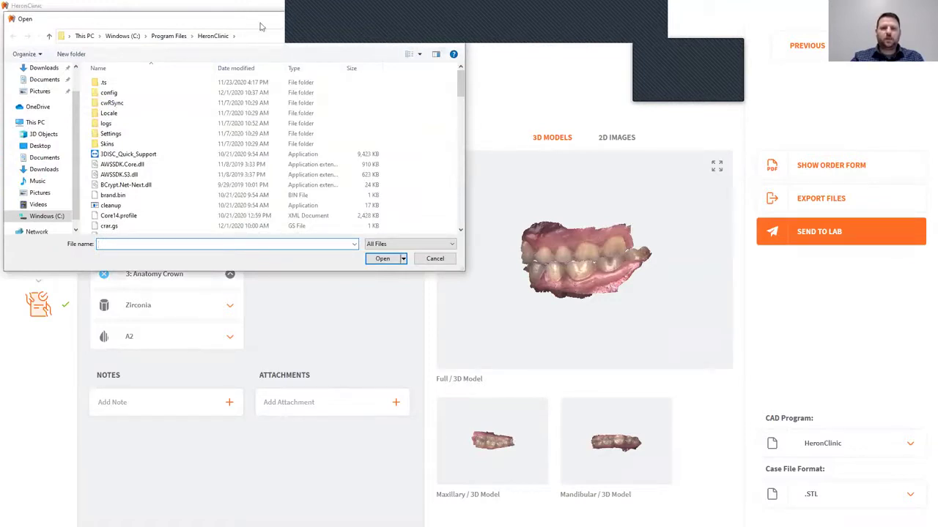
double_click(261, 20)
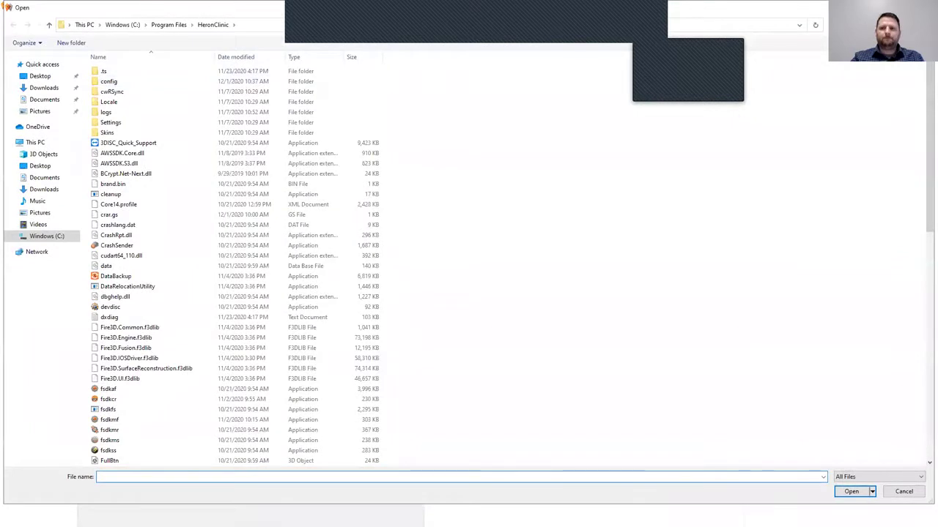
key(Escape)
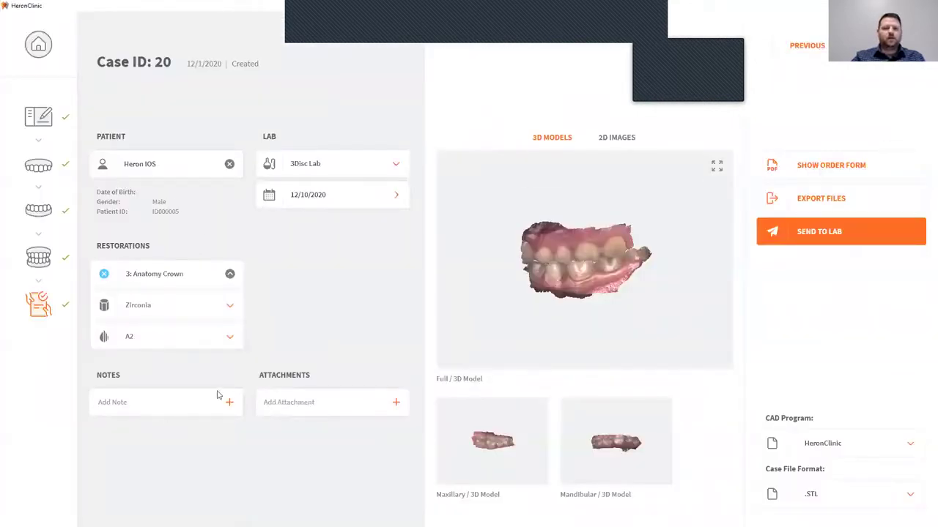